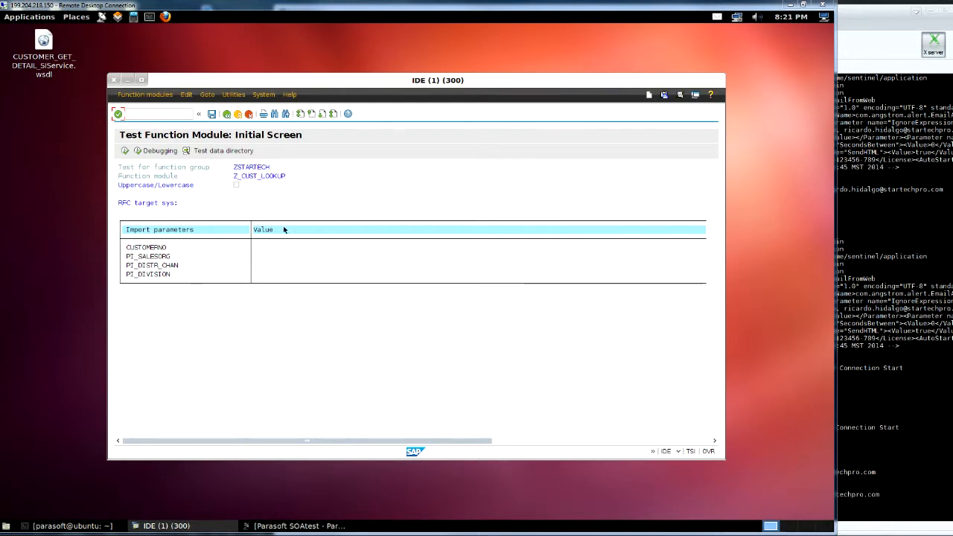
- Execute the Z_CUST_LOOKUP function module test in SAP GUI with CUSTOMERNO 2
click(285, 250)
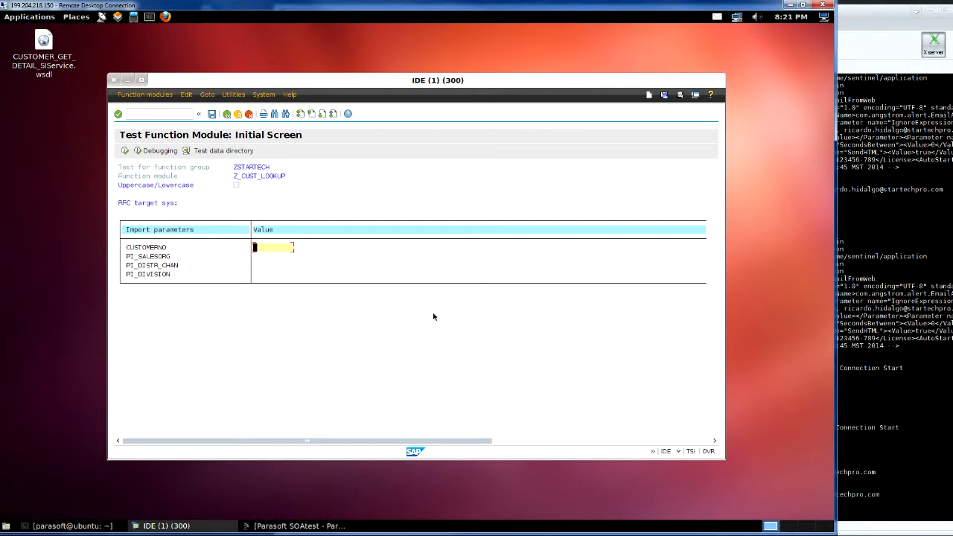
text(2)
click(125, 151)
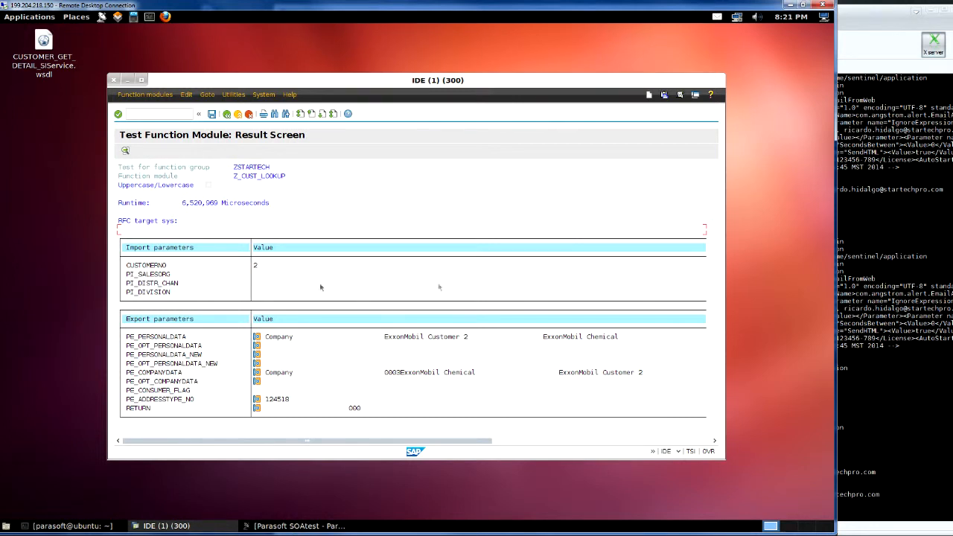
- Switch from the SAP GUI result screen to Parasoft SOAtest
click(297, 525)
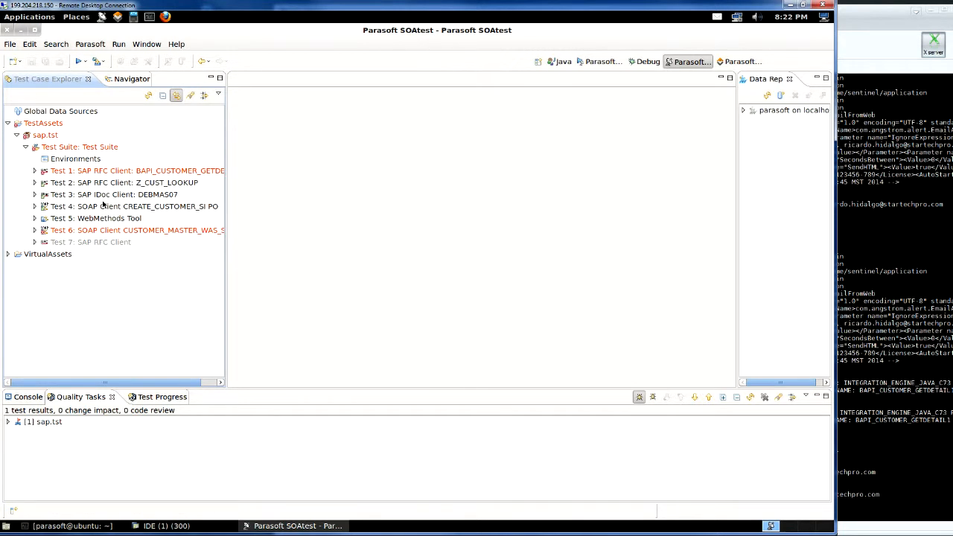
- Add Test 8, an SAP RFC Client test, to the Test Suite through Add New > Test
click(74, 148)
right_click(74, 149)
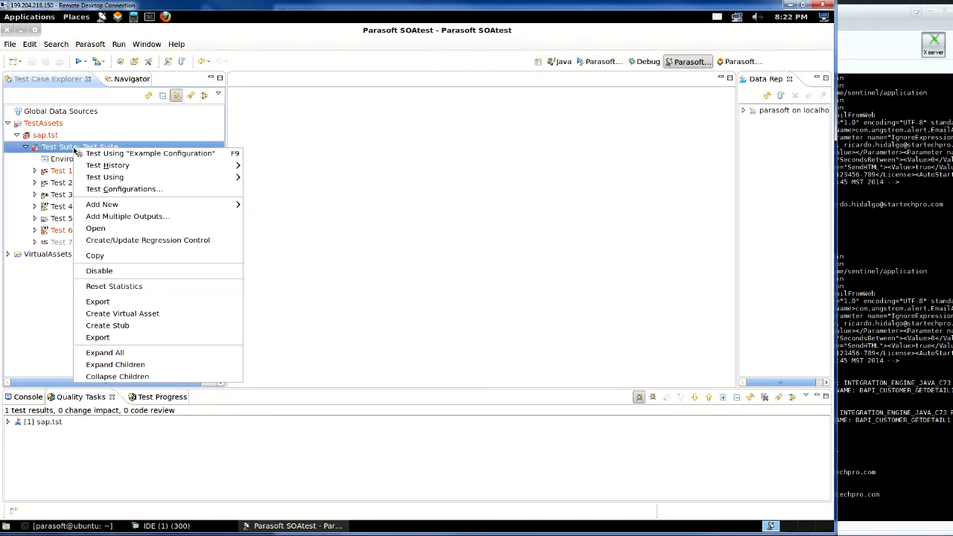
click(64, 148)
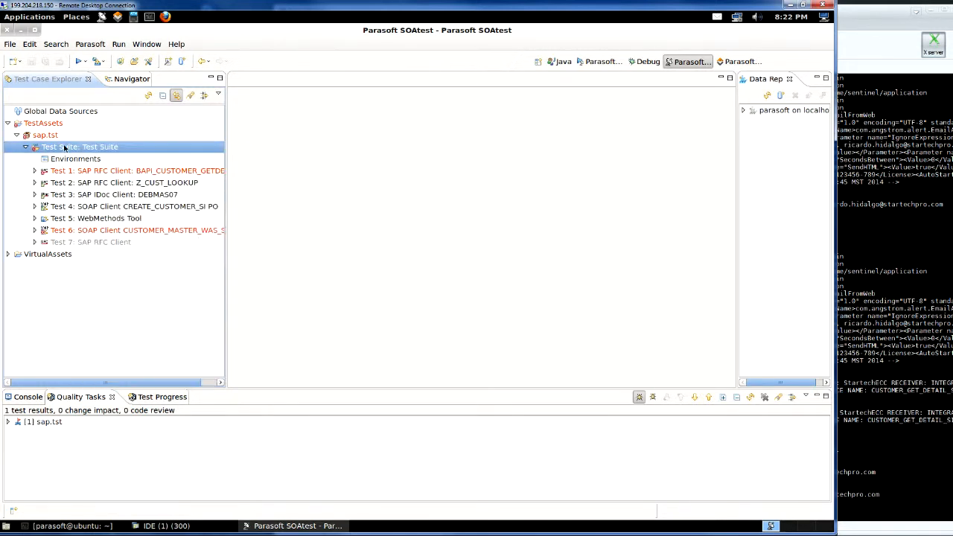
right_click(63, 150)
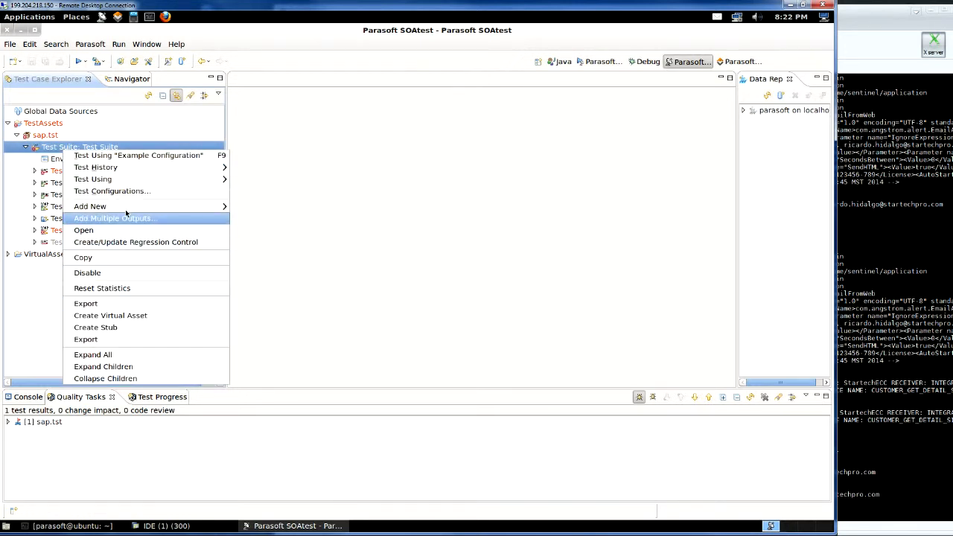
mouse_move(132, 208)
click(248, 206)
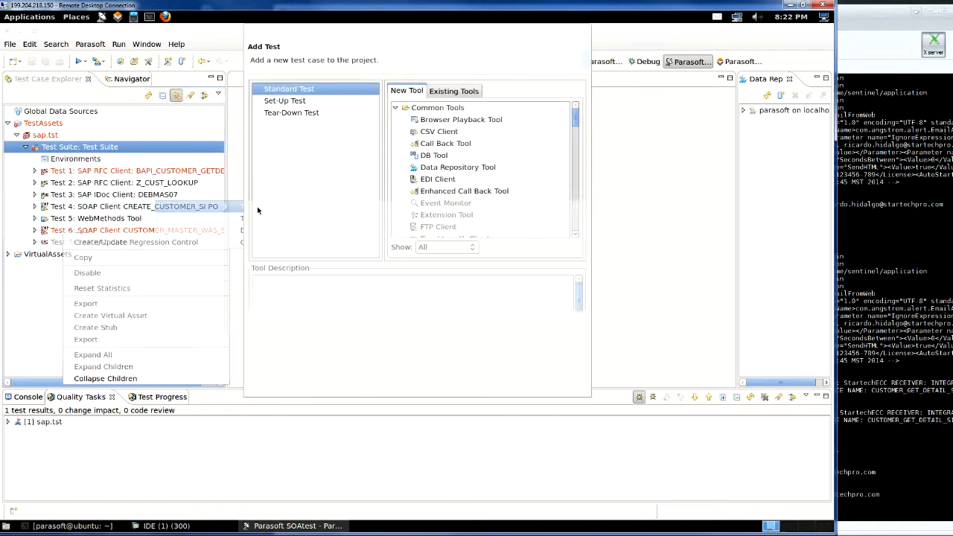
click(576, 235)
click(576, 235)
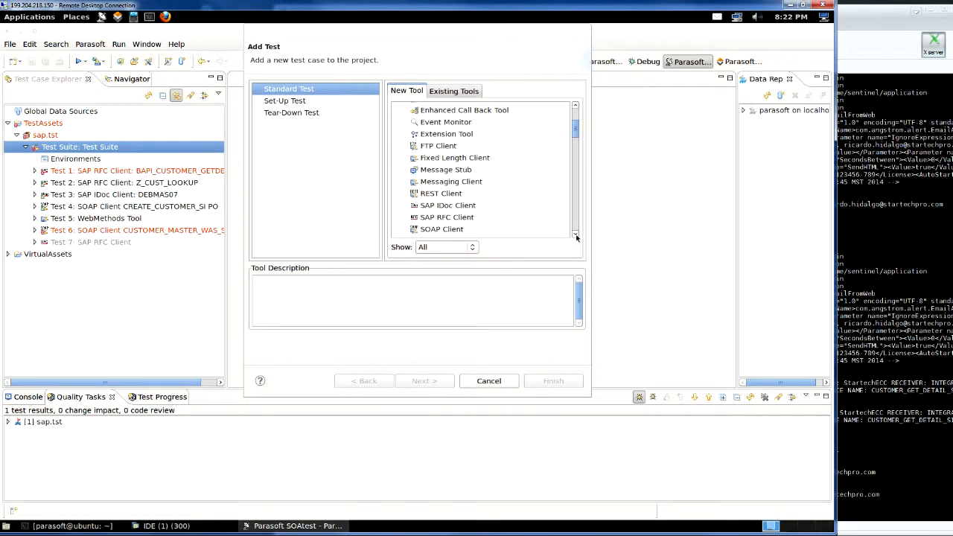
click(446, 219)
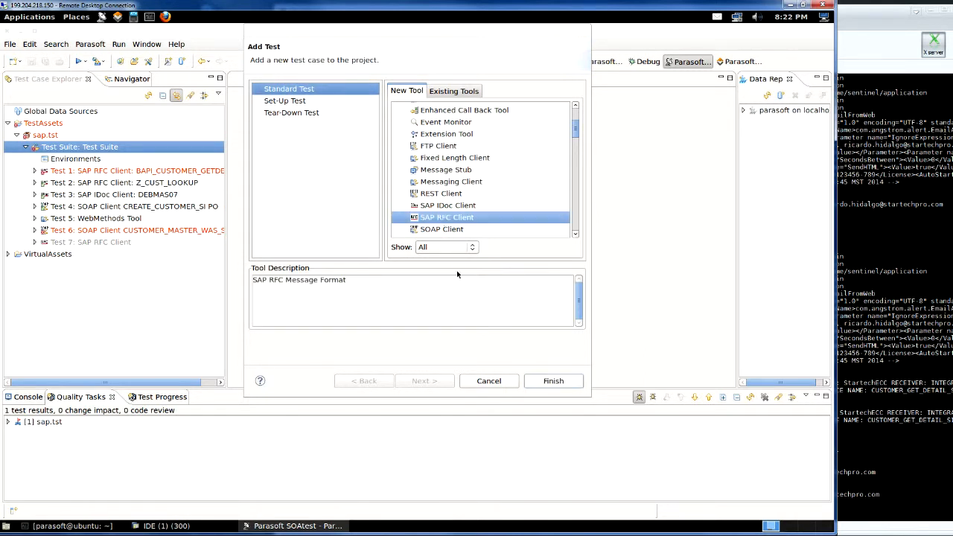
click(548, 381)
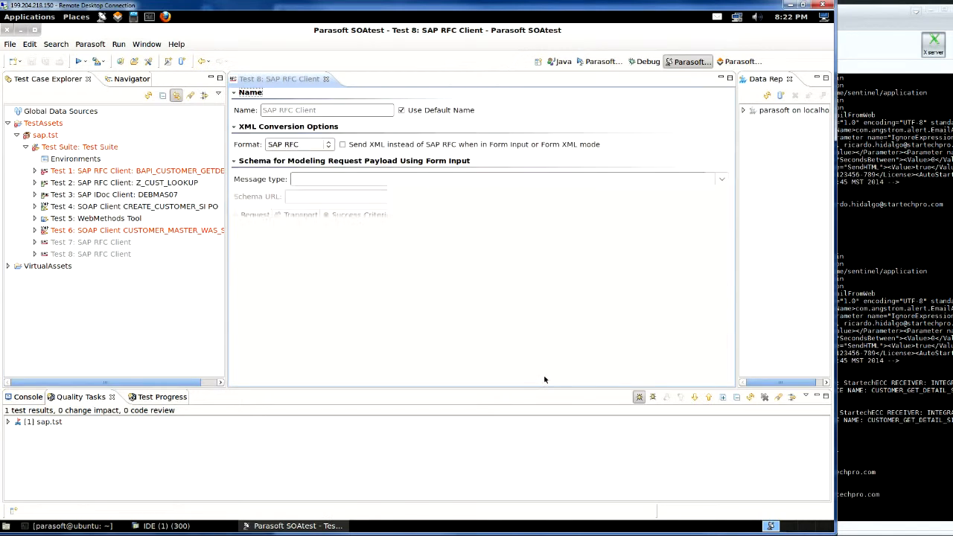
- Rename the new test to CustLookupTest and choose Z_CUST_LOOKUP as its message type
click(401, 111)
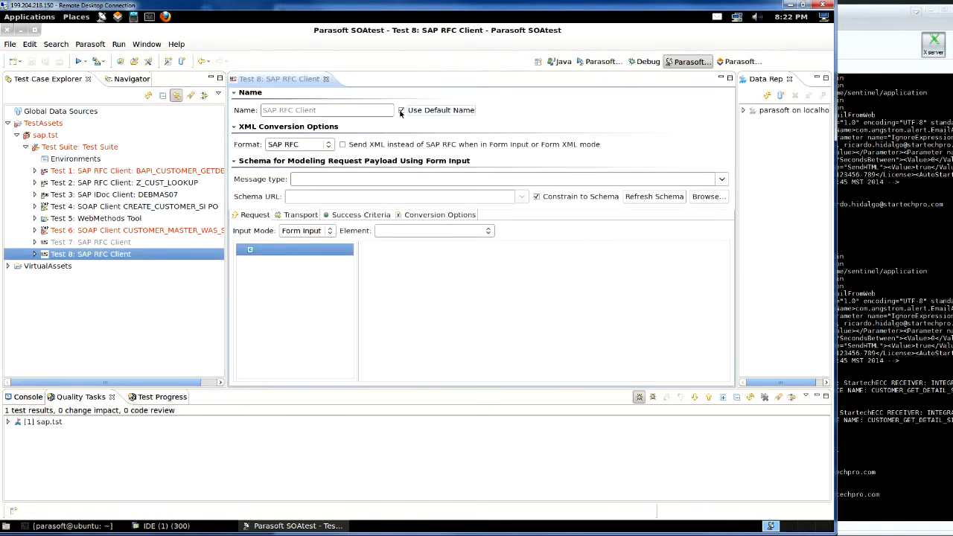
drag(339, 116, 265, 113)
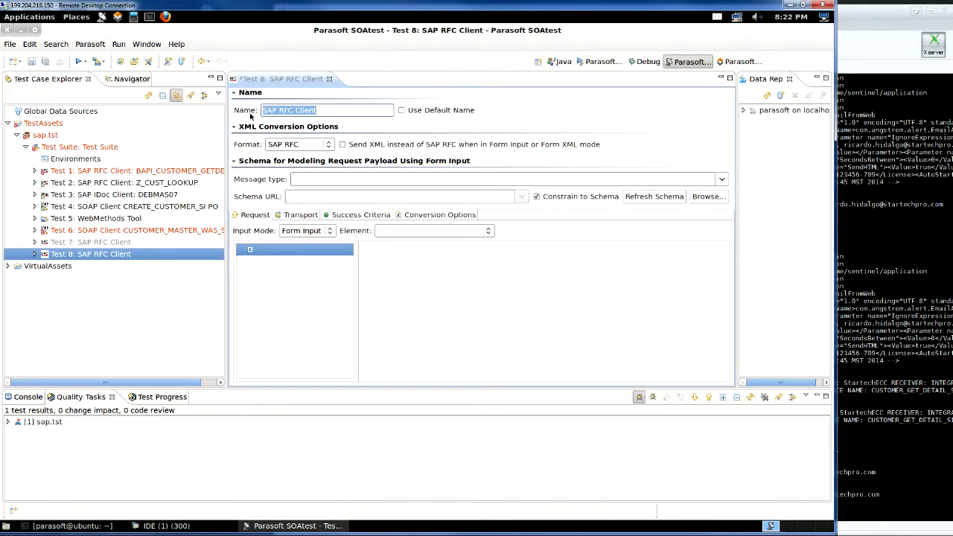
text(CustLookupTest)
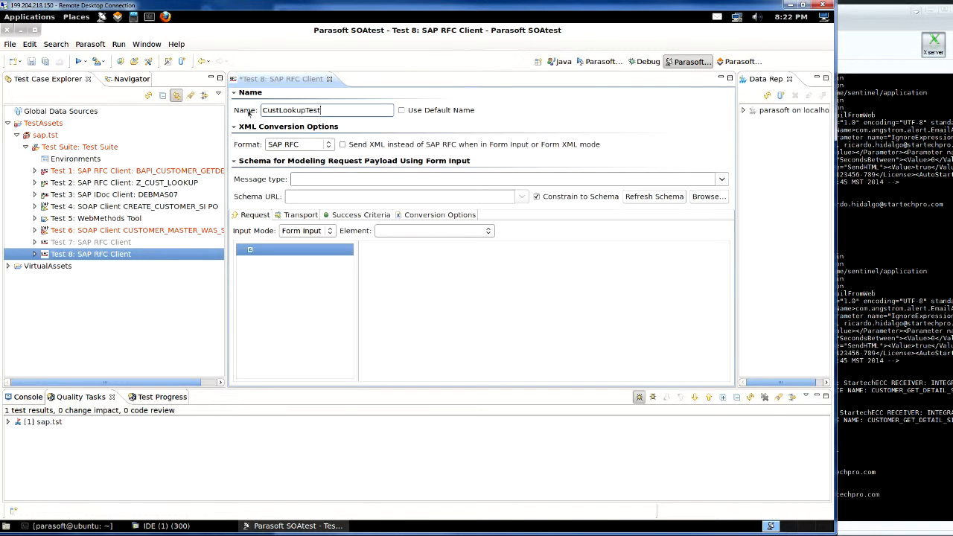
click(722, 179)
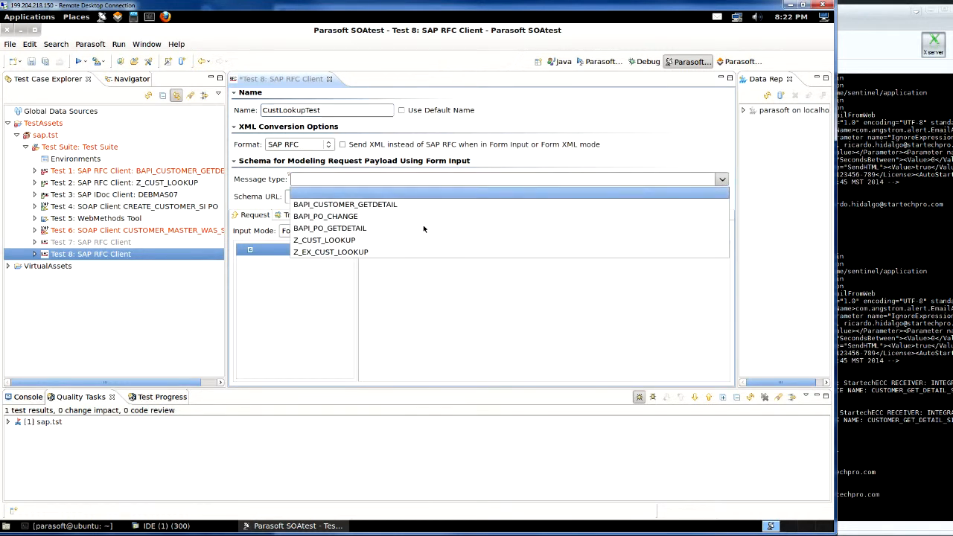
click(330, 244)
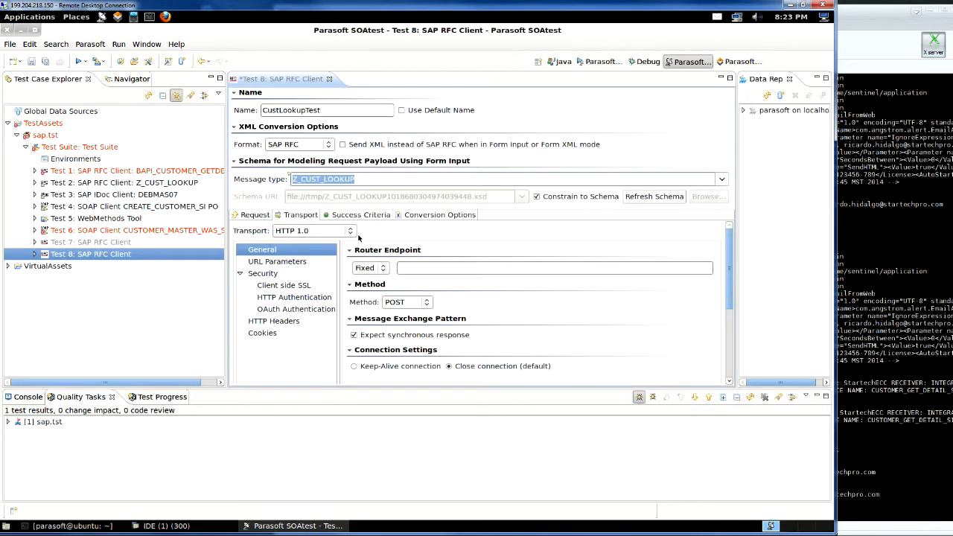
- Use Custom Extension transport with SAP system TestRFCSAP, host 72.167.33.72, system number 00
click(354, 232)
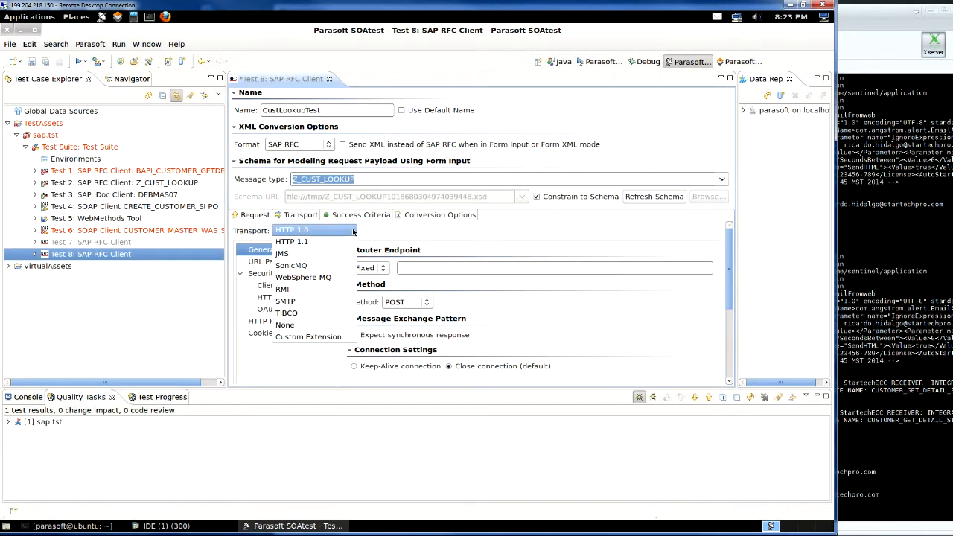
click(306, 337)
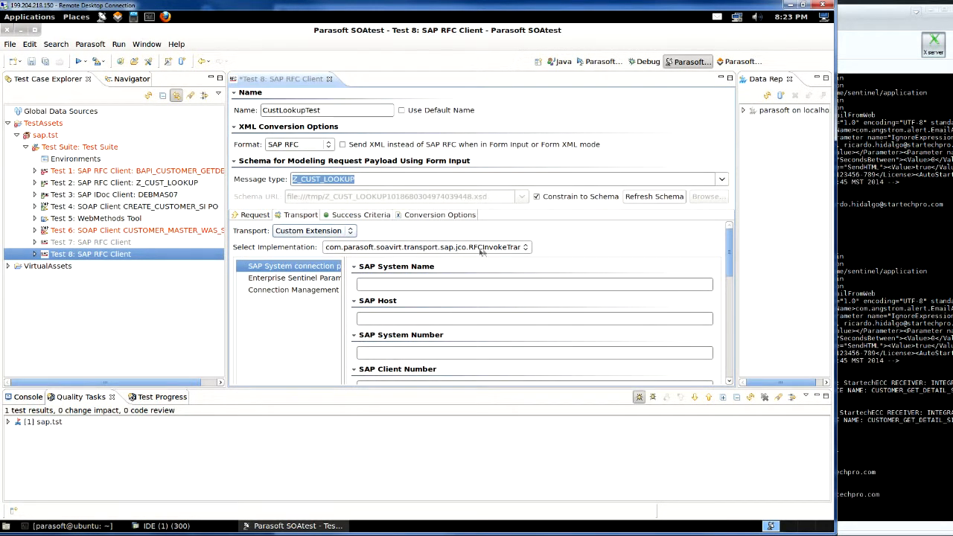
click(406, 284)
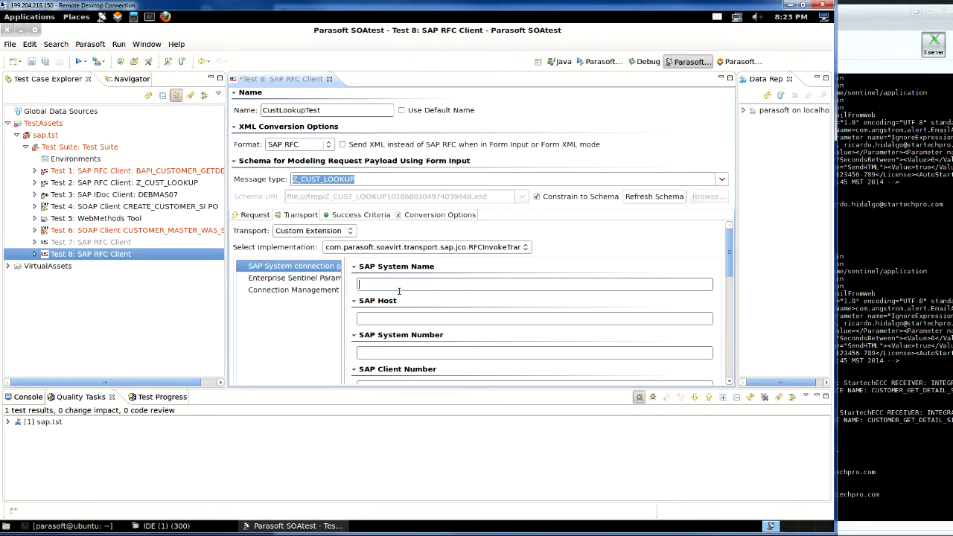
text(TestRFCSAP)
click(394, 319)
text(72.167.33.72)
click(407, 353)
text(00)
drag(731, 260, 728, 280)
scroll(402, 290, down, 2)
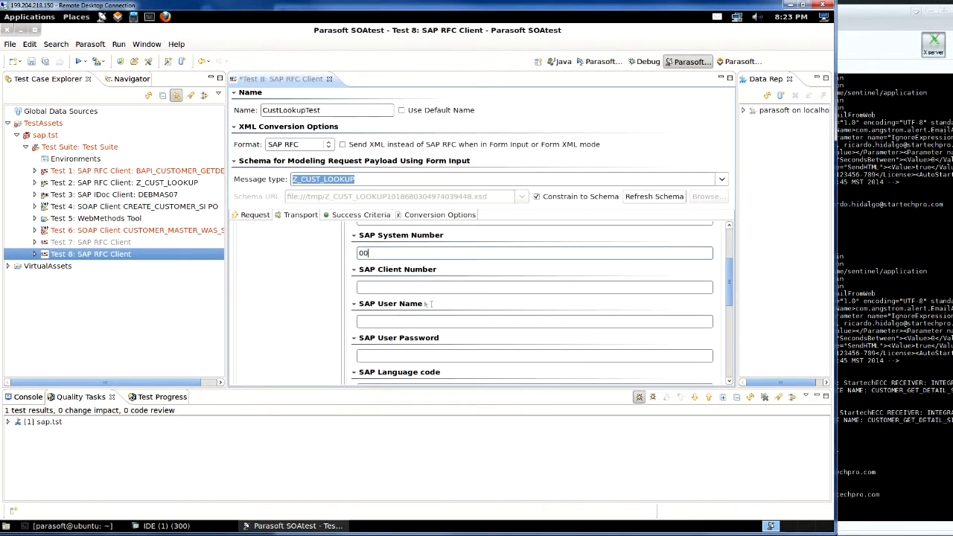
- Enter SAP client number 300 along with the SAP user name and password
click(402, 290)
text(300)
click(396, 325)
text(startech)
click(378, 358)
text(parasoft)
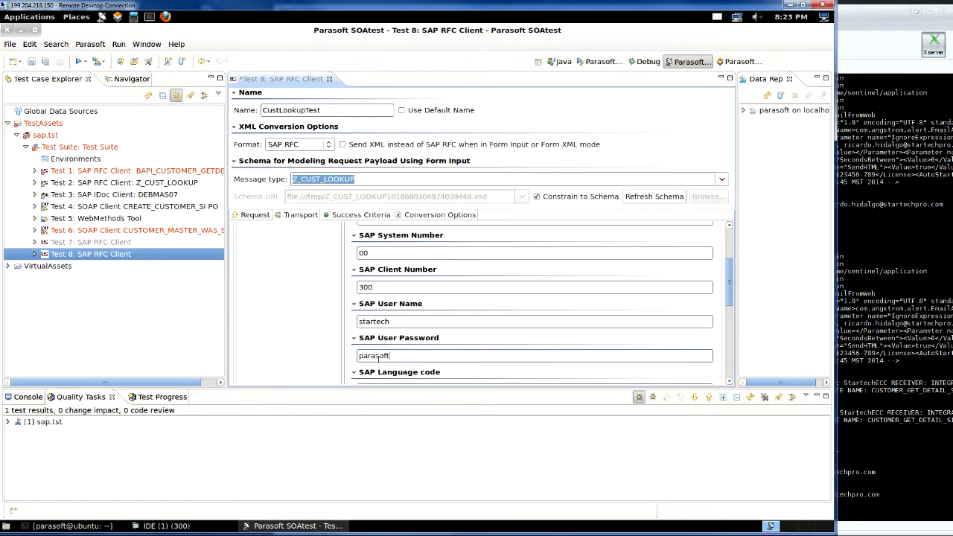
scroll(731, 301, down, 1)
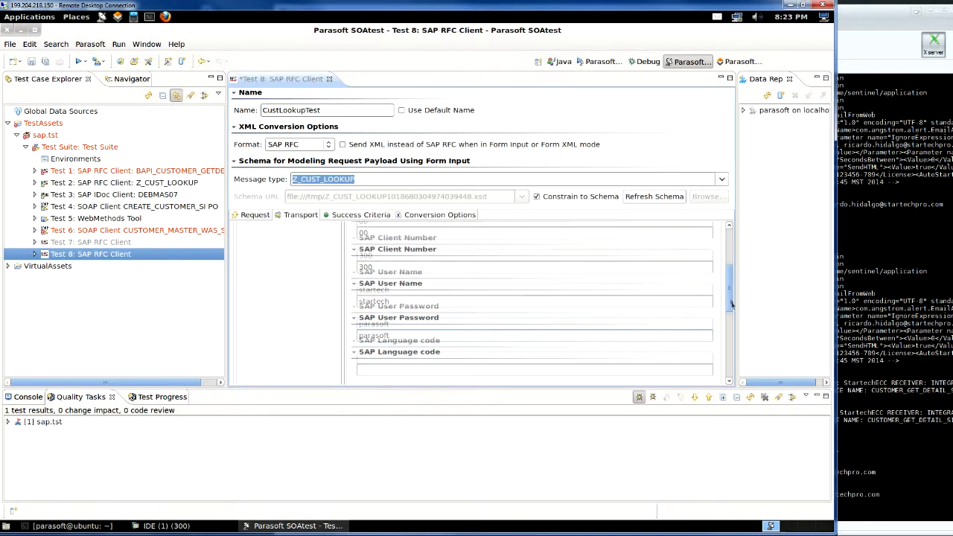
drag(731, 272, 731, 244)
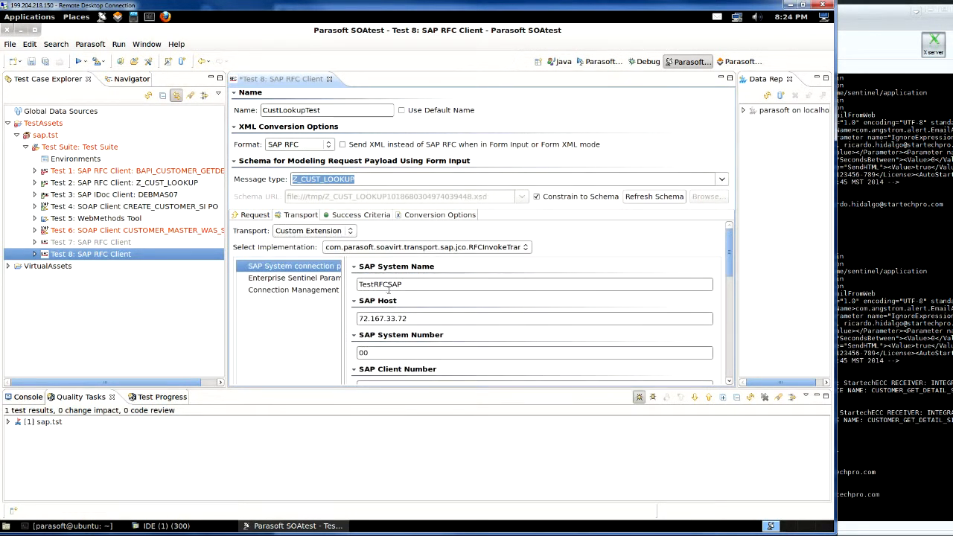
click(322, 278)
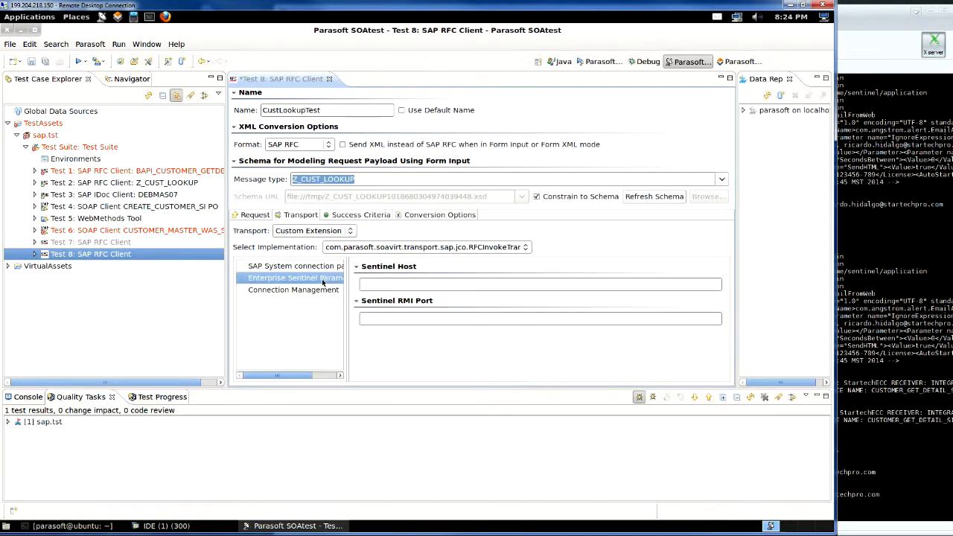
- Point Enterprise Sentinel to host enterprisesentinel.com on RMI port 1515
click(388, 287)
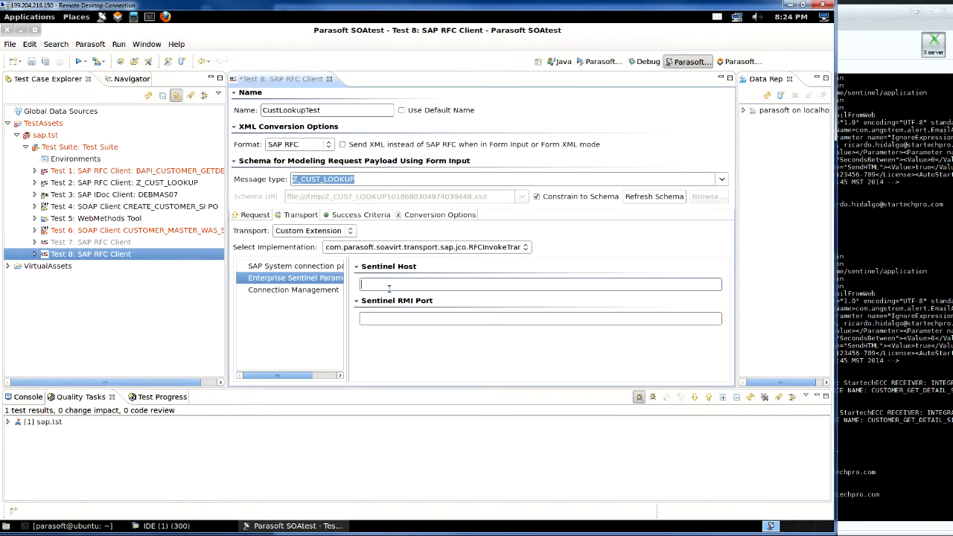
text(enterprisesentinel.com)
click(412, 319)
text(1515)
click(260, 216)
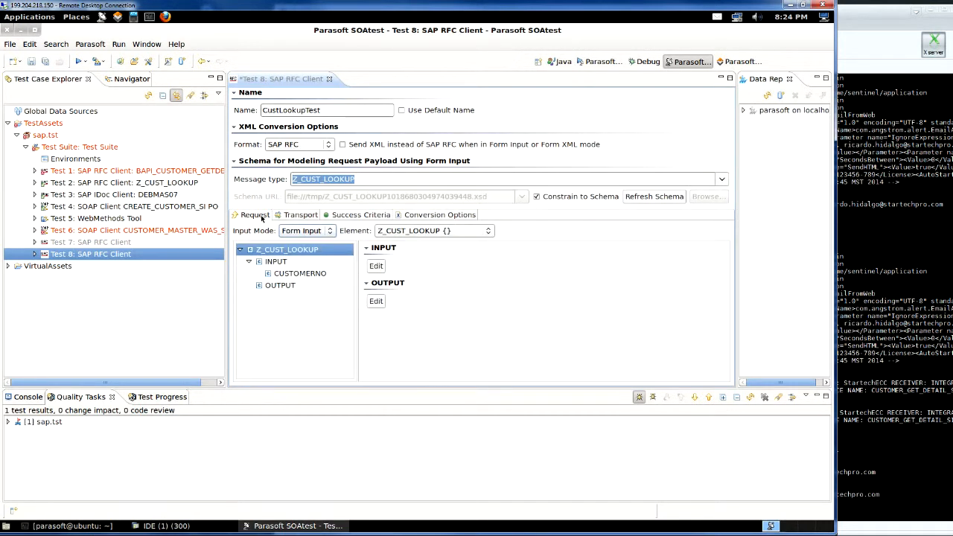
click(297, 273)
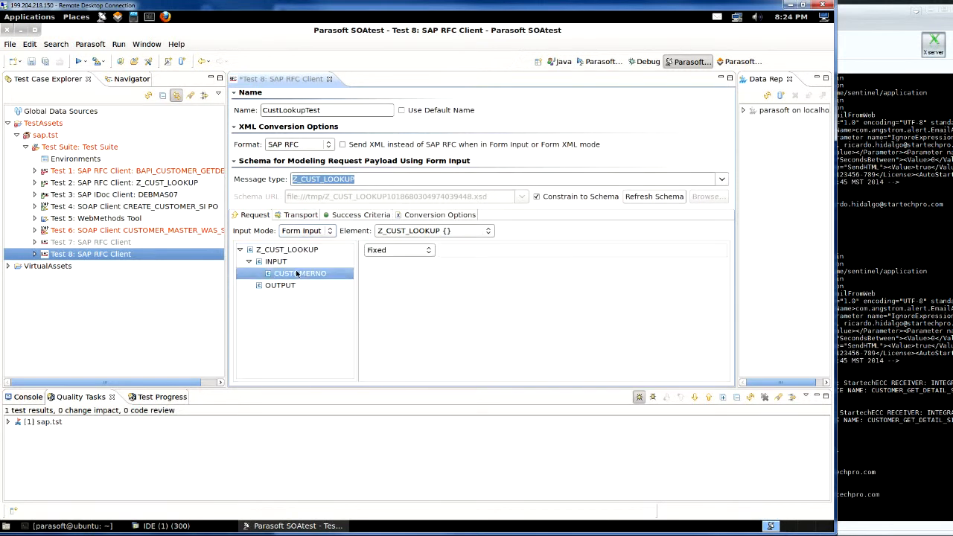
click(470, 257)
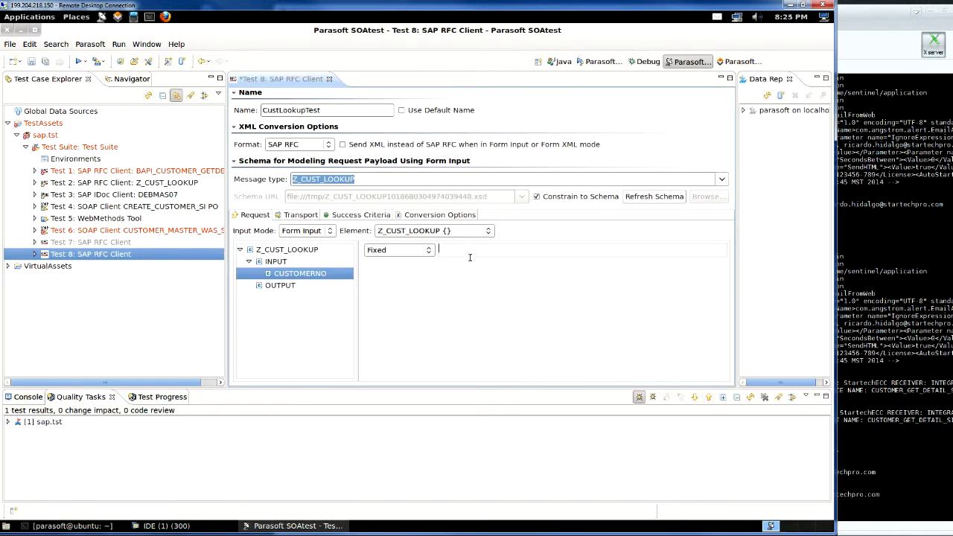
text(0000000002)
click(31, 62)
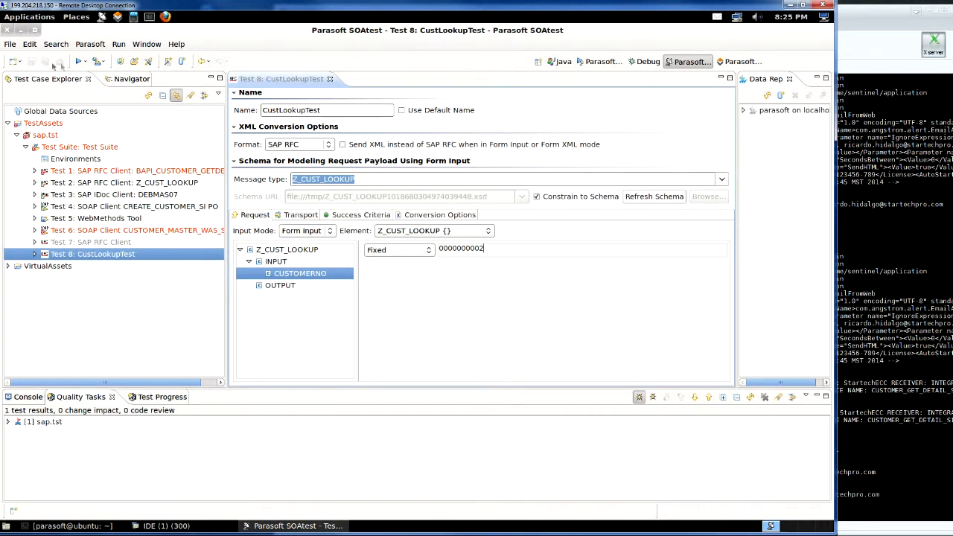
click(165, 397)
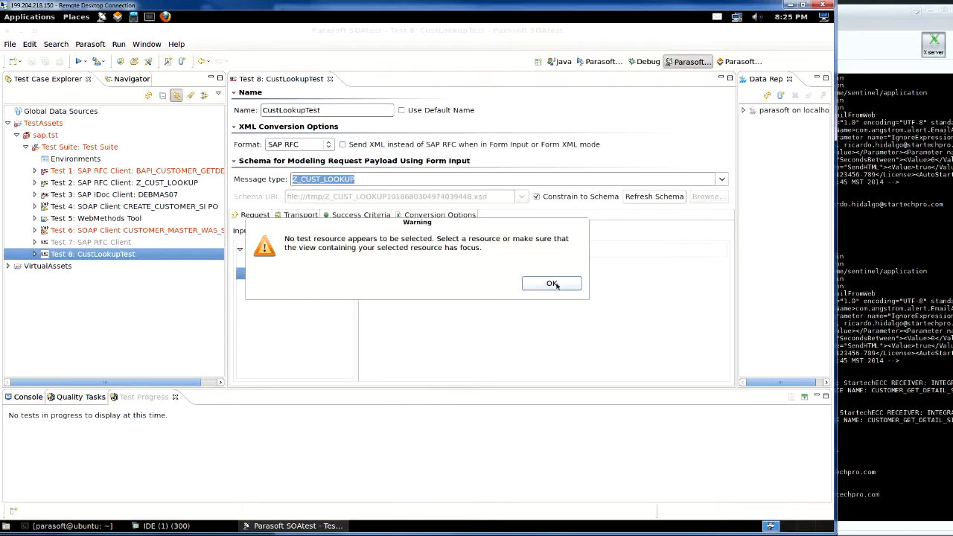
- Dismiss the warning and run Test 8: CustLookupTest
key(Return)
click(129, 254)
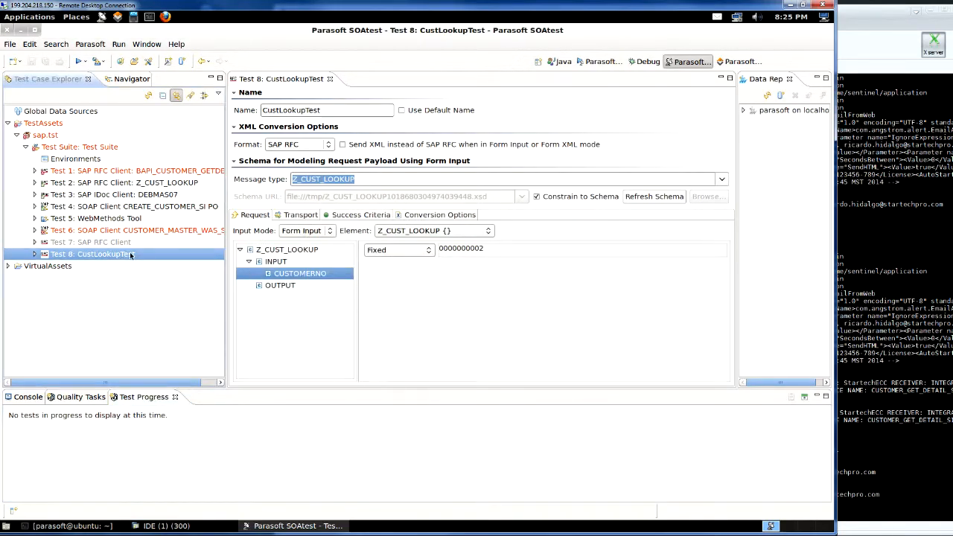
click(79, 63)
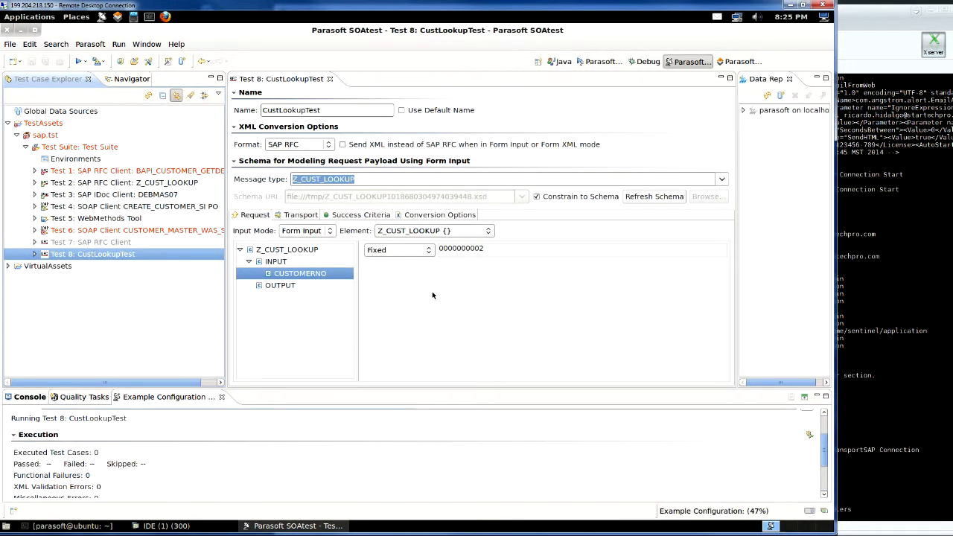
click(891, 337)
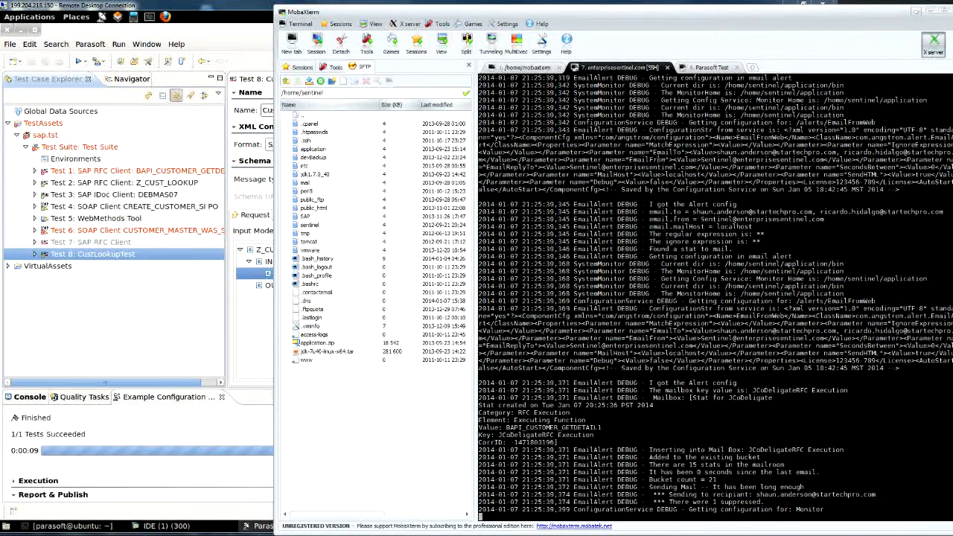
click(236, 27)
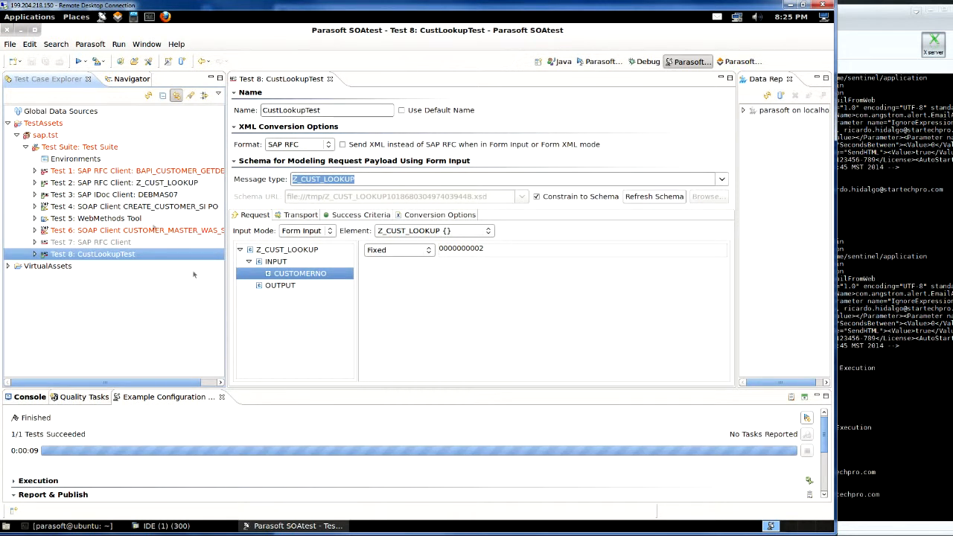
click(35, 254)
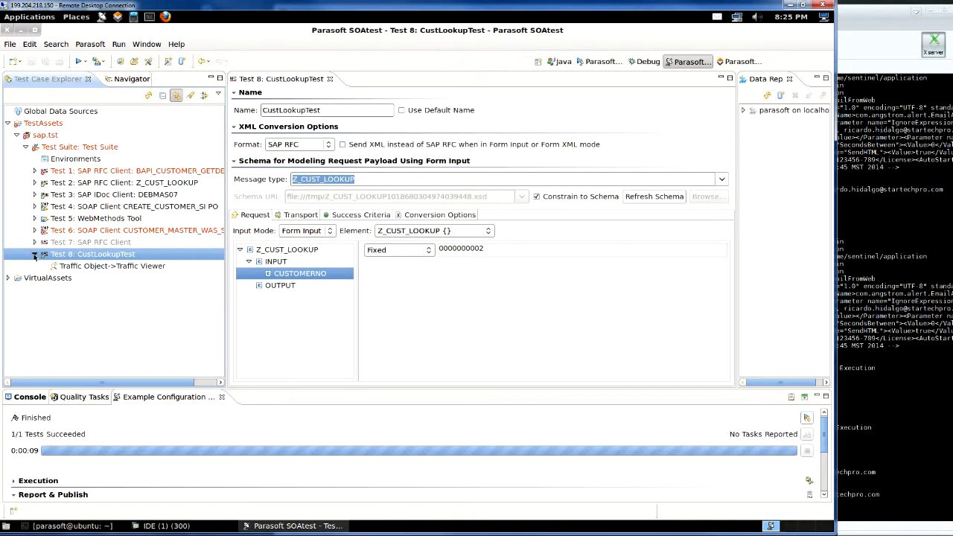
click(76, 266)
double_click(76, 268)
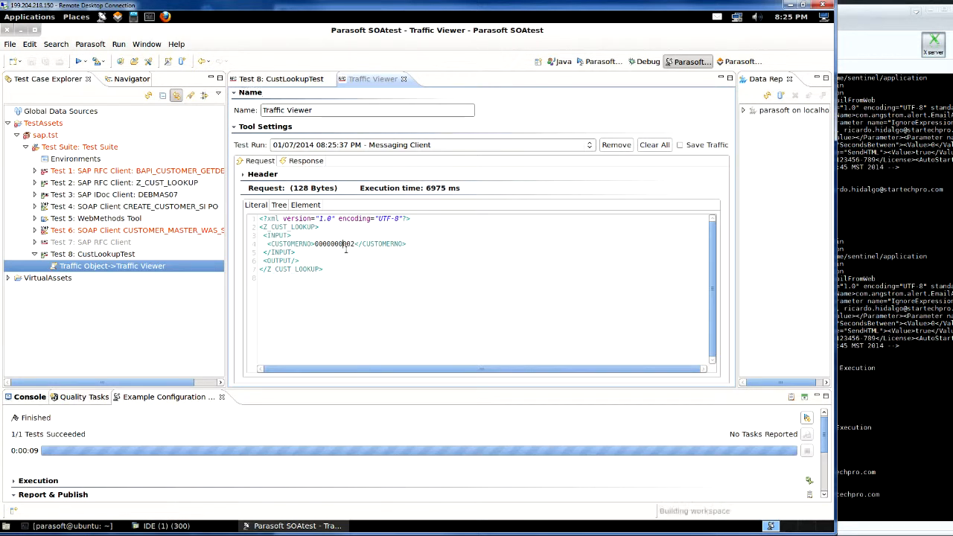
click(279, 207)
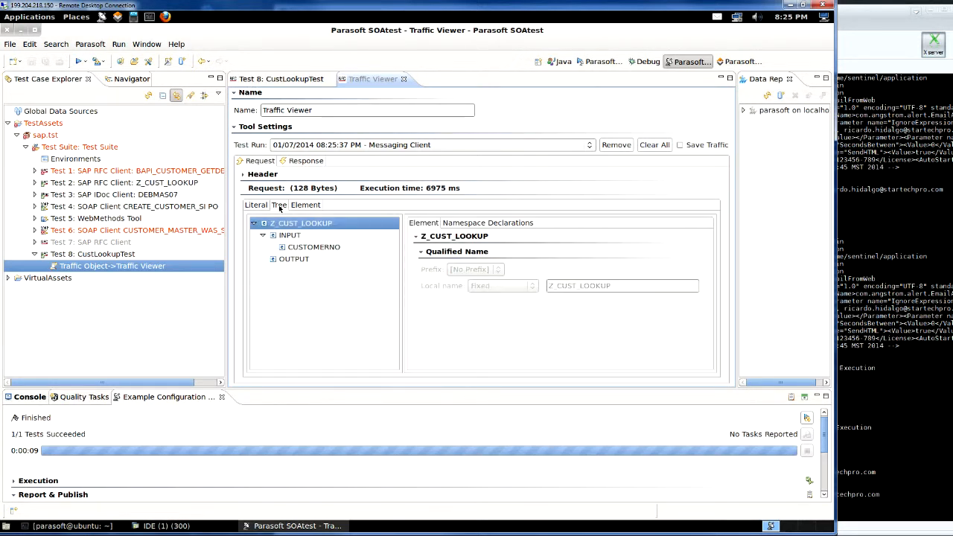
click(328, 249)
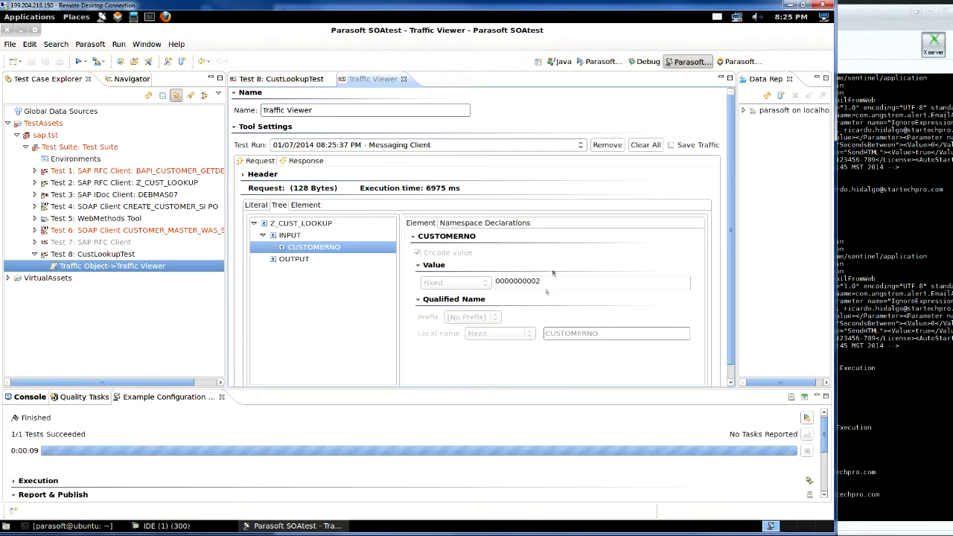
click(308, 205)
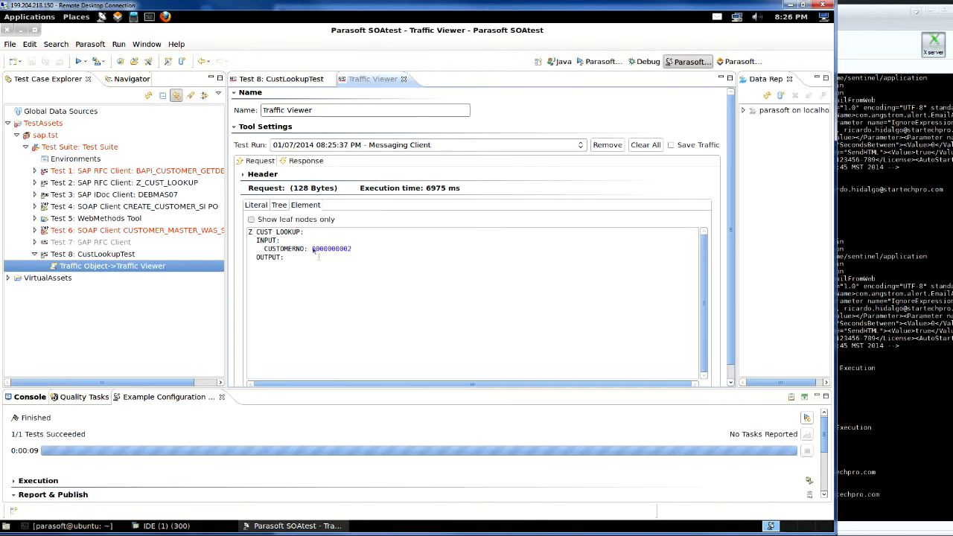
click(296, 161)
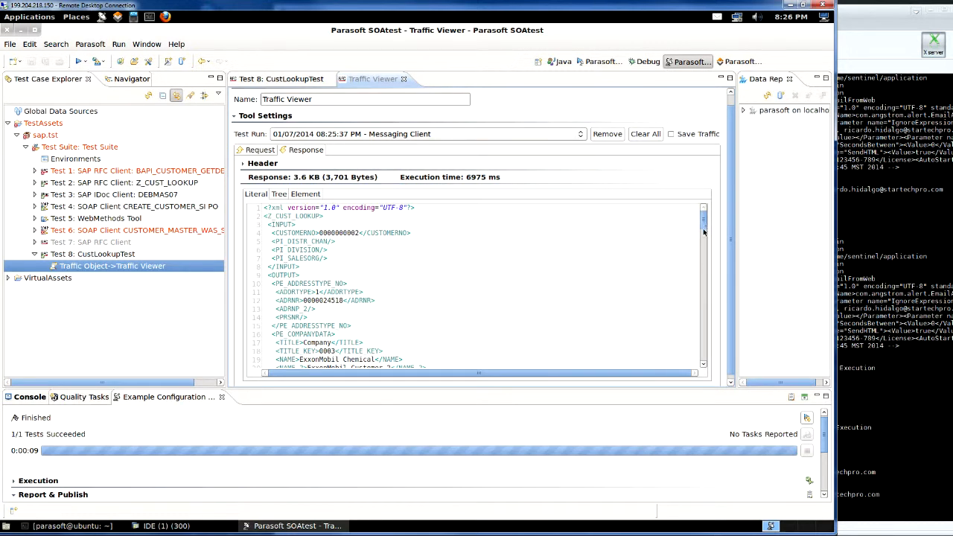
- Review the response's ExxonMobil Chemical company data (HOUSTON, 77079) in Element and Tree views
scroll(703, 232, down, 5)
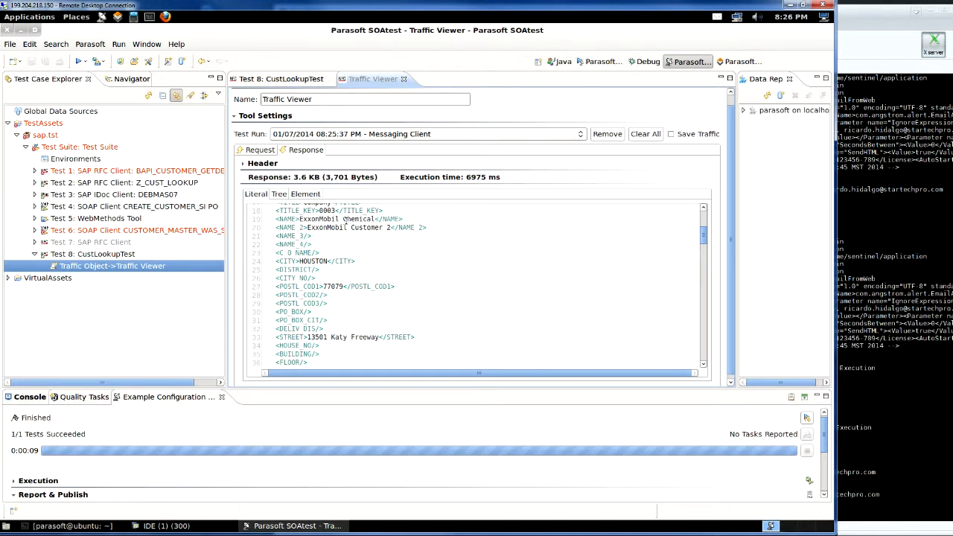
click(296, 195)
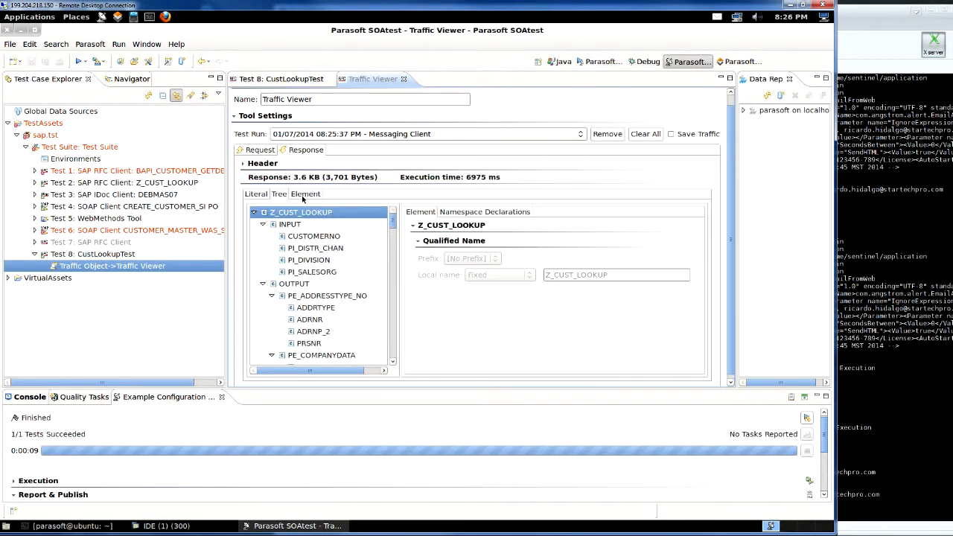
click(279, 195)
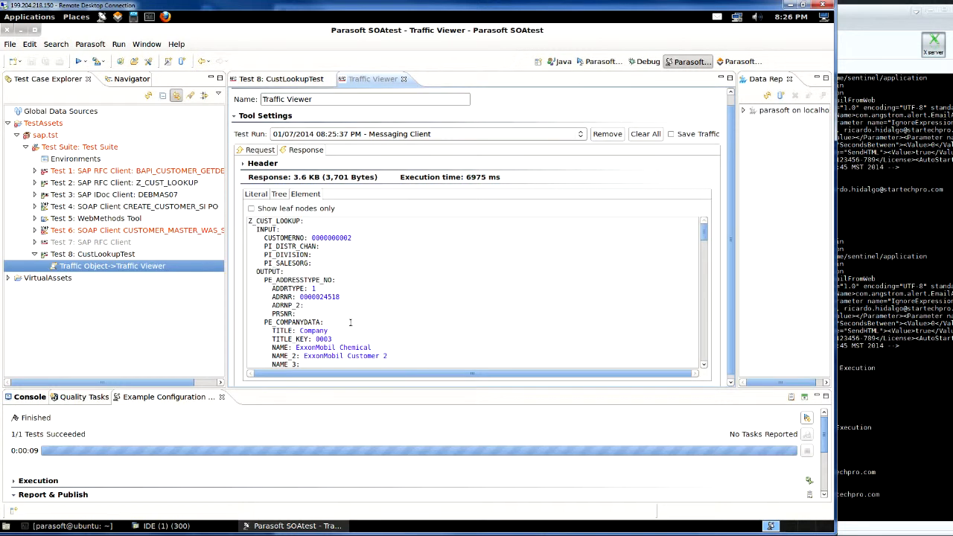
drag(703, 235, 703, 238)
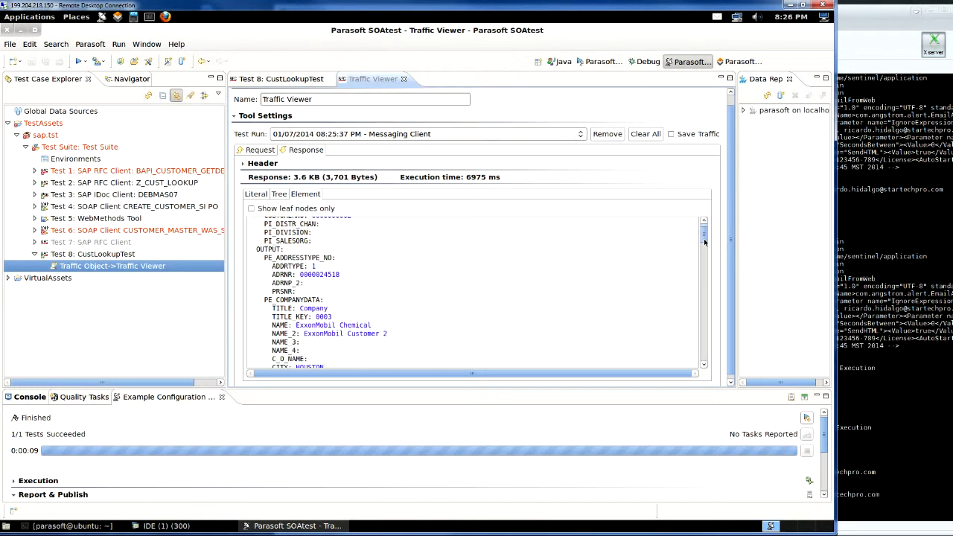
scroll(339, 296, down, 2)
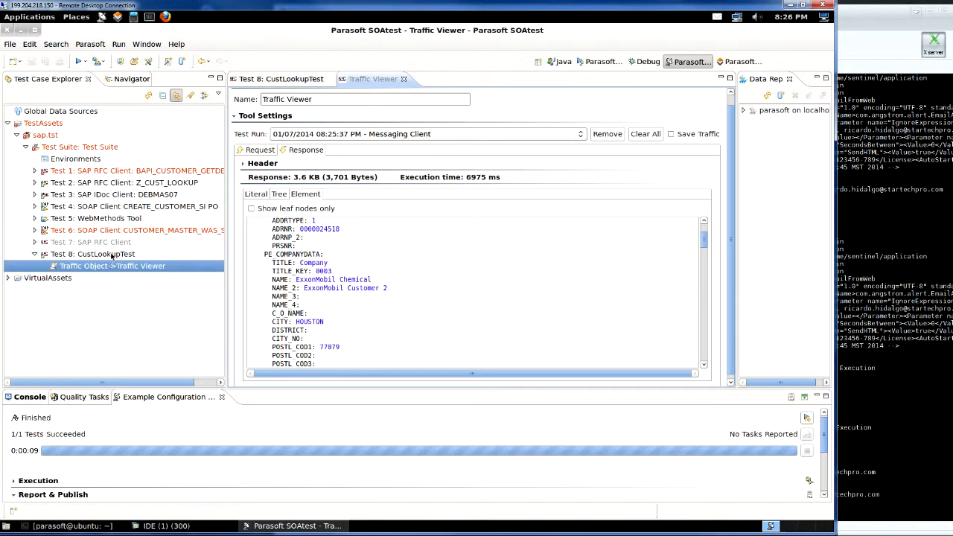
click(111, 256)
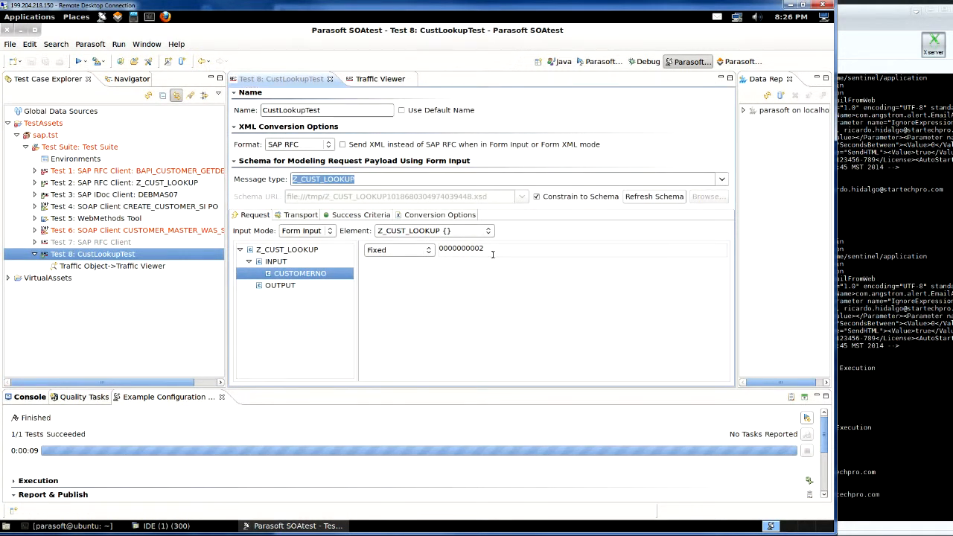
key(BackSpace)
key(BackSpace)
text(25)
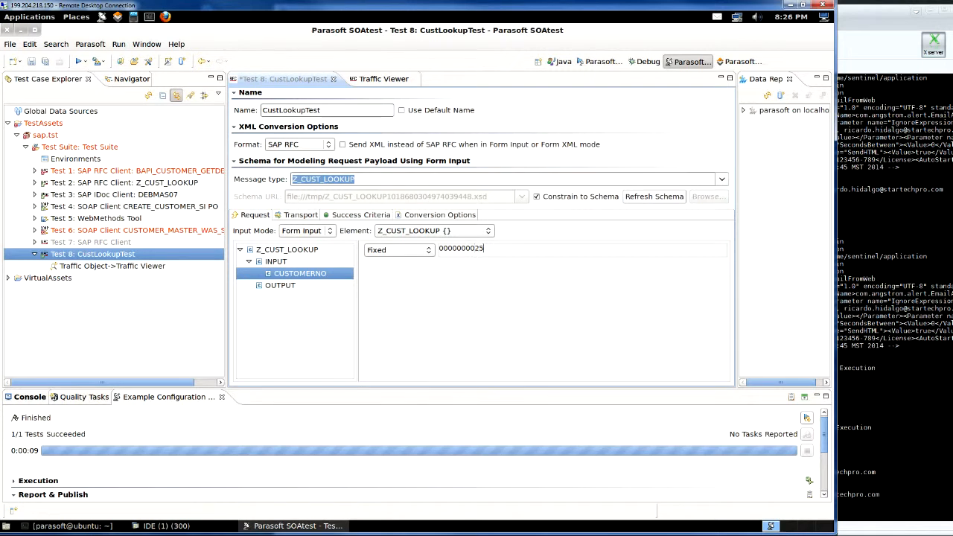
click(78, 62)
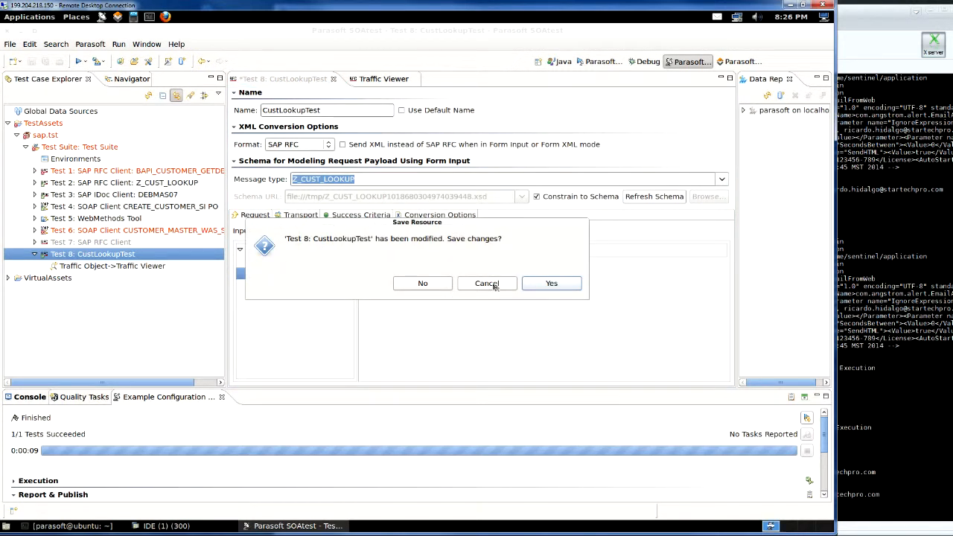
click(551, 284)
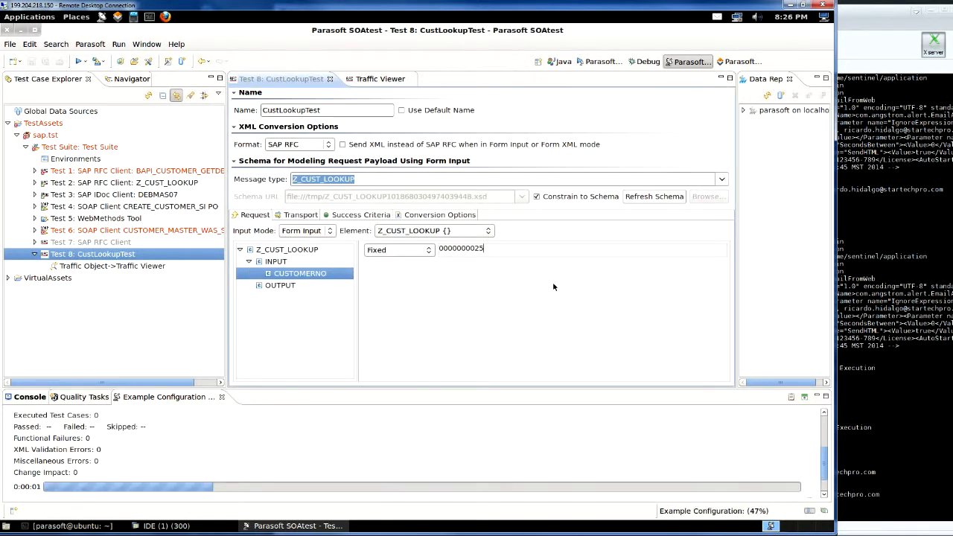
click(886, 289)
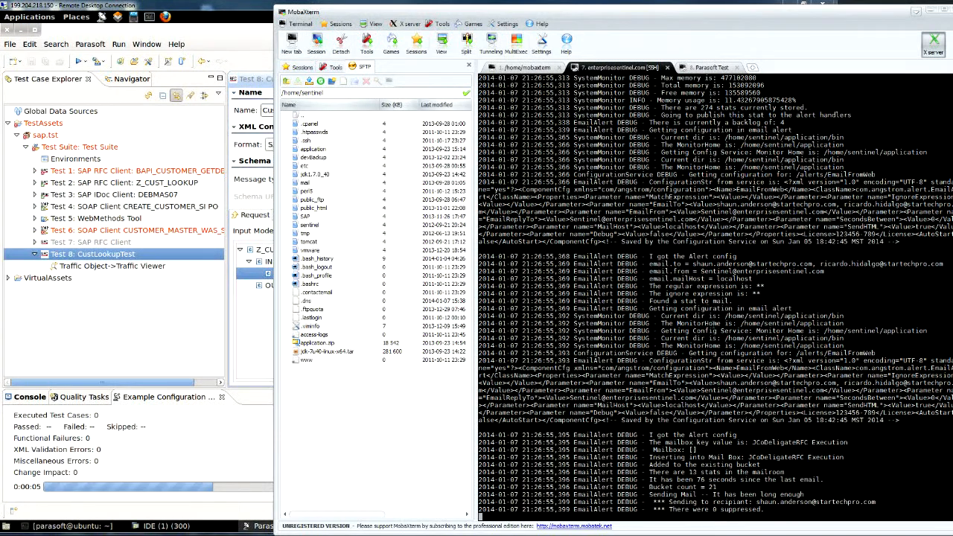
click(248, 333)
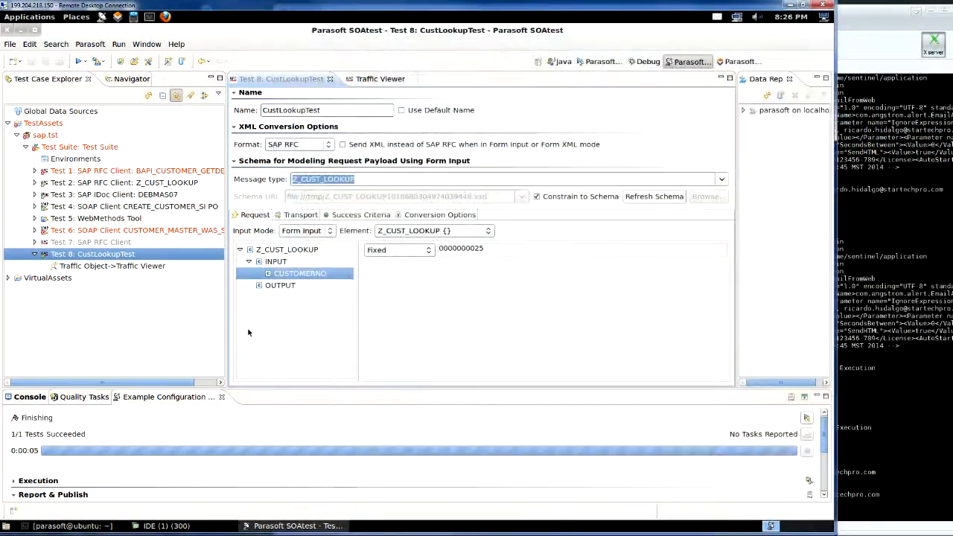
double_click(103, 268)
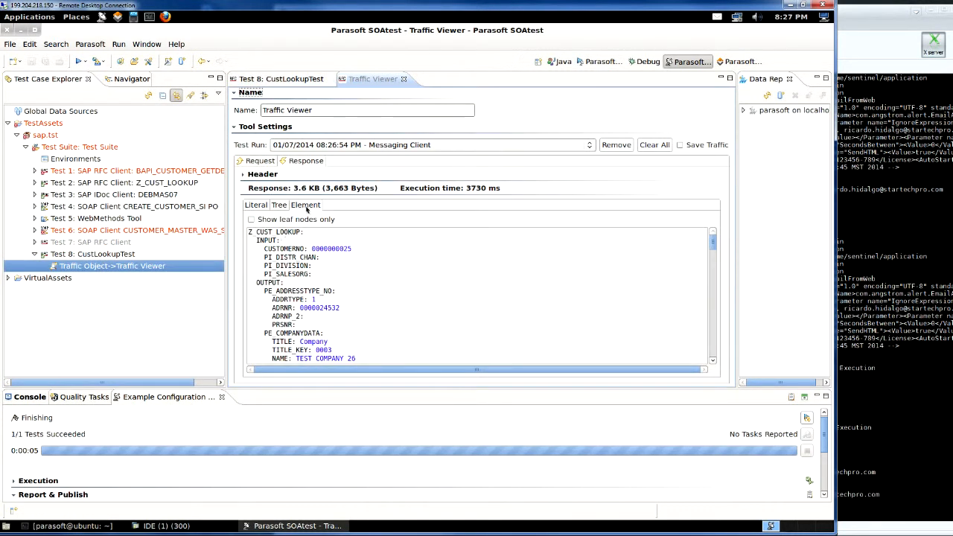
drag(351, 249, 324, 255)
scroll(544, 313, down, 1)
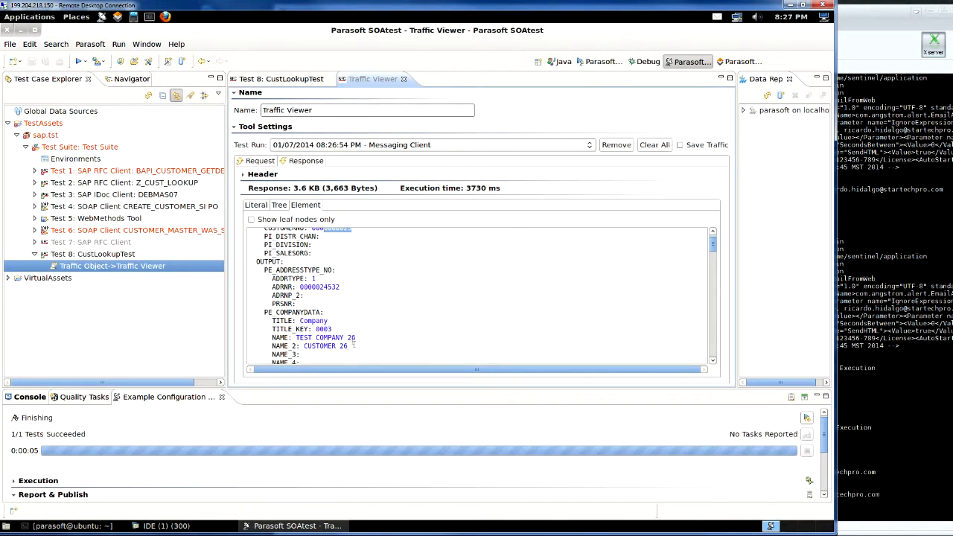
scroll(351, 341, down, 1)
scroll(335, 327, down, 2)
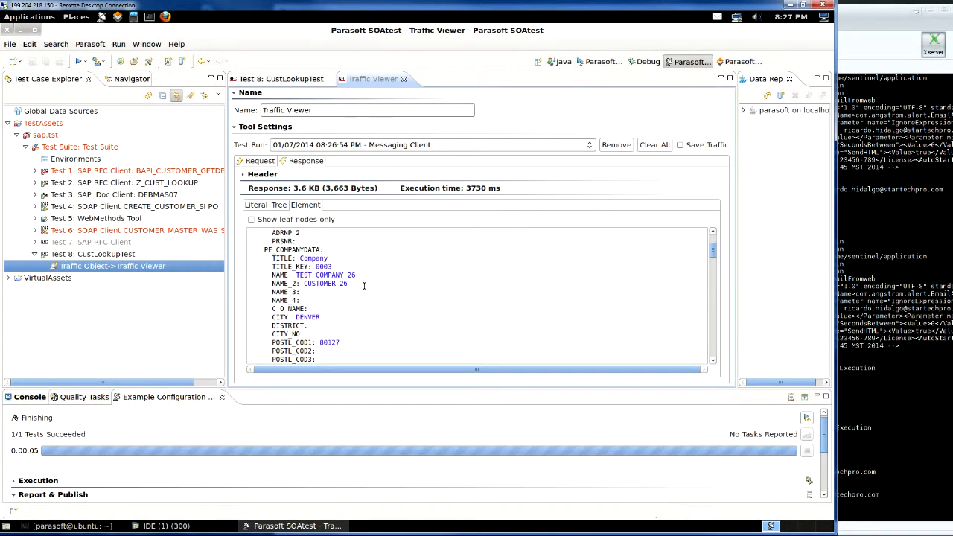
scroll(364, 285, down, 4)
scroll(362, 290, up, 5)
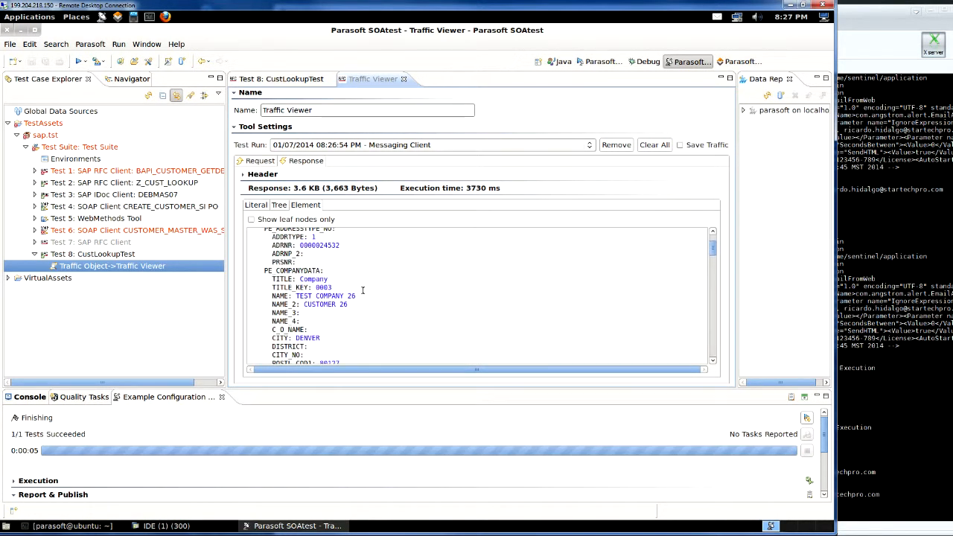
scroll(360, 289, up, 3)
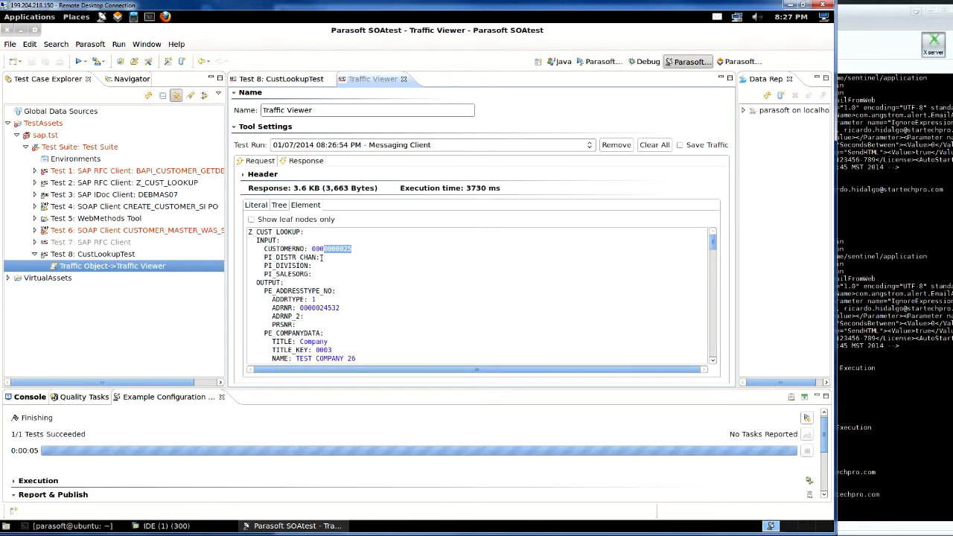
click(120, 258)
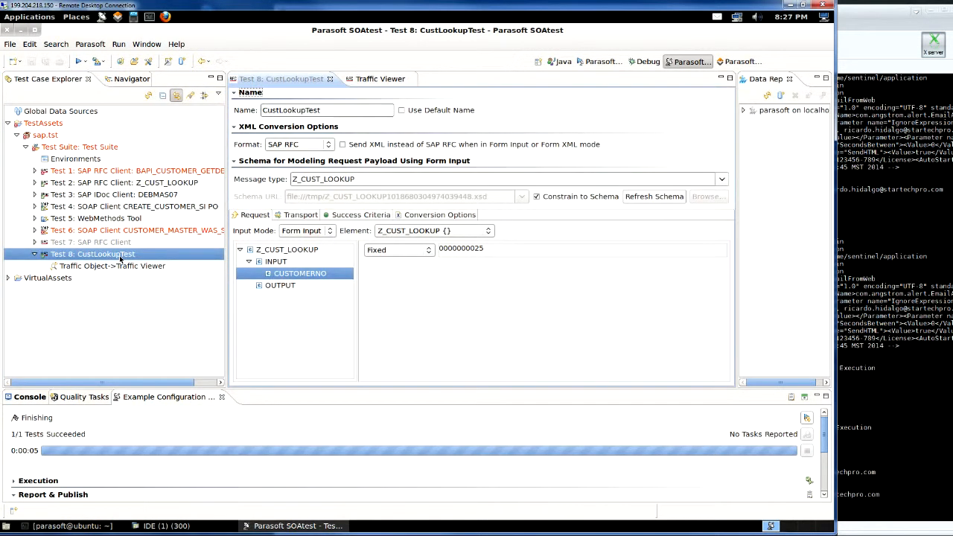